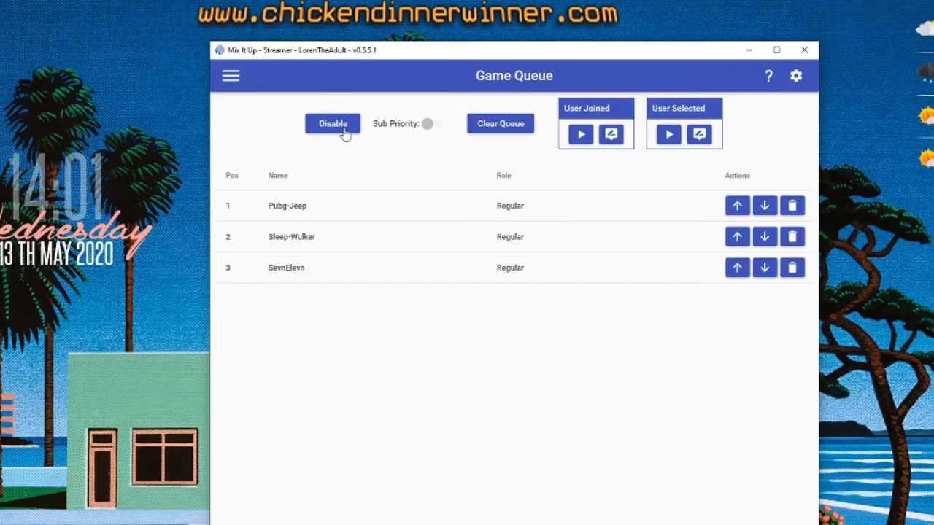
Step: Go to the Commands page and open the Queue Start command for editing
click(338, 128)
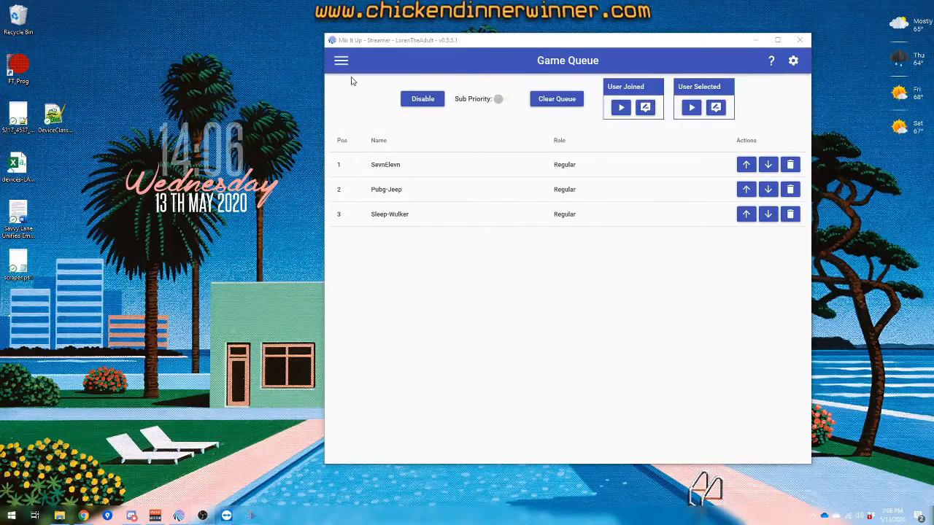
click(341, 61)
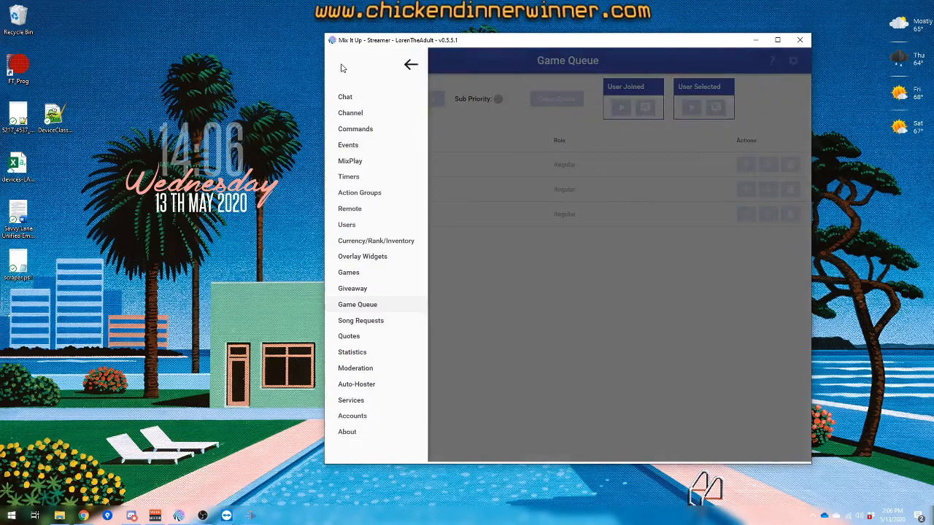
click(347, 129)
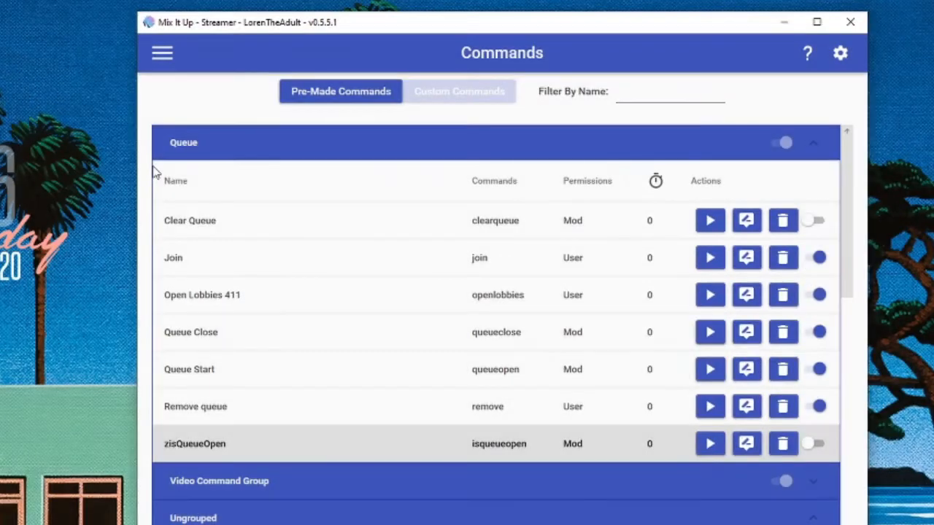
click(747, 372)
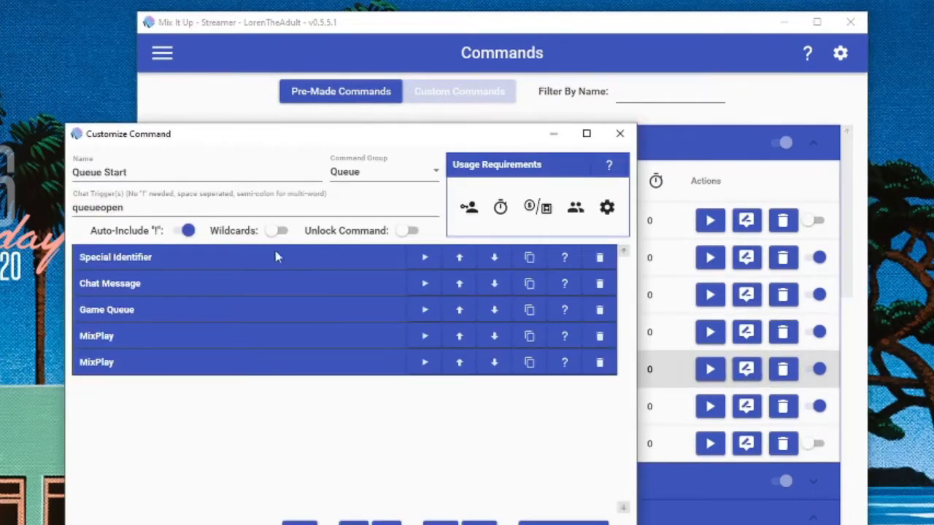
Step: Examine the Queue Start command's Special Identifier action, including its name, replacement text and globally usable setting
click(251, 261)
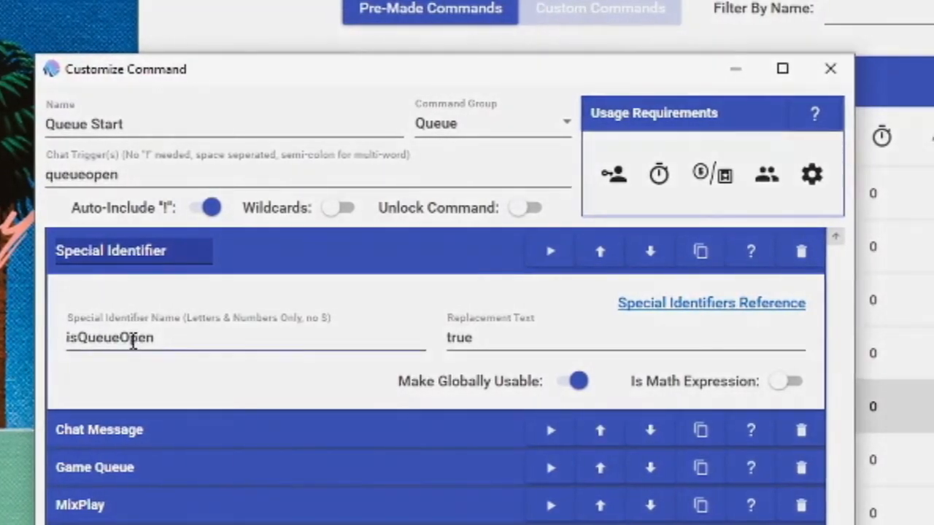
click(137, 340)
double_click(132, 340)
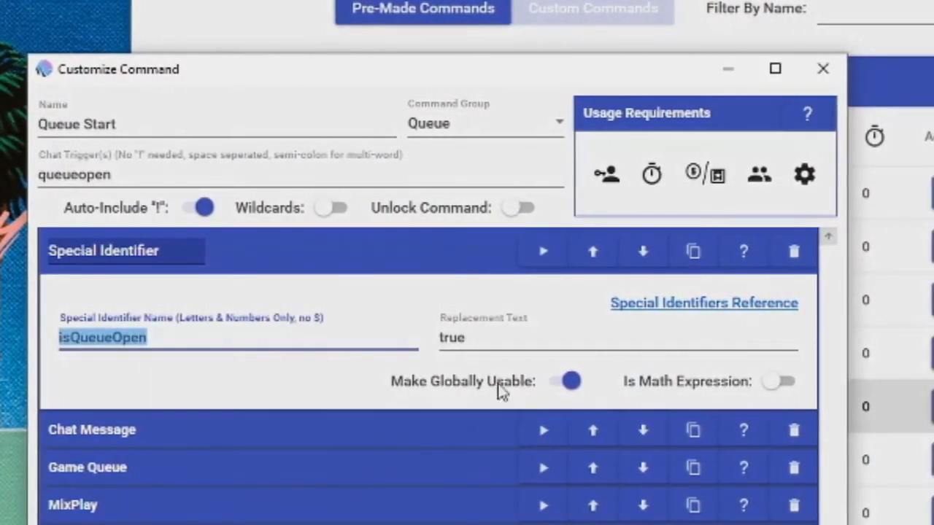
click(565, 384)
click(566, 384)
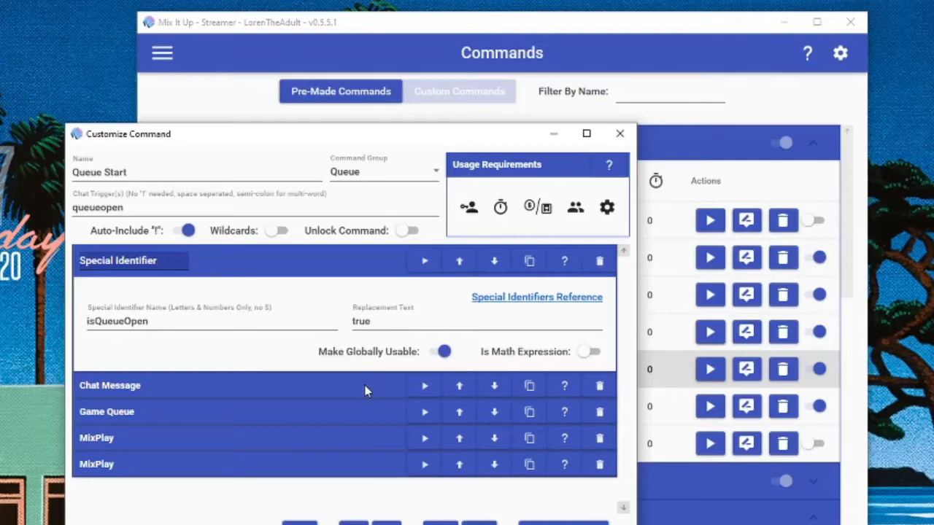
Step: Review the Chat Message and Game Queue actions of the Queue Start command, collapse all actions and close the command
click(365, 386)
scroll(364, 385, down, 2)
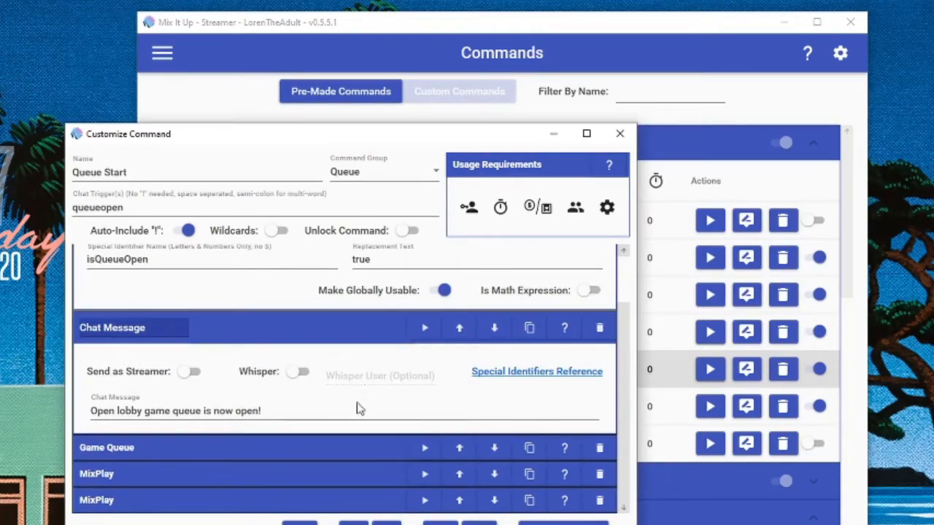
click(349, 448)
scroll(350, 448, down, 1)
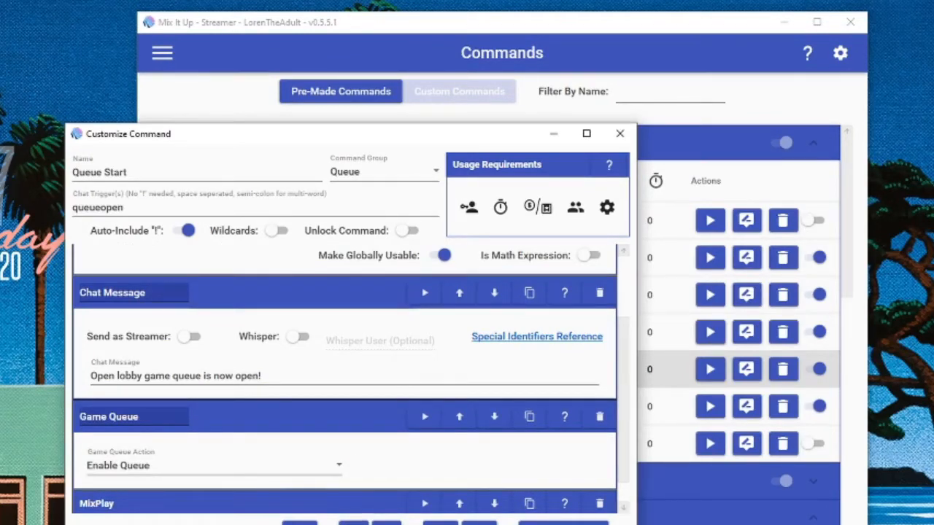
click(352, 414)
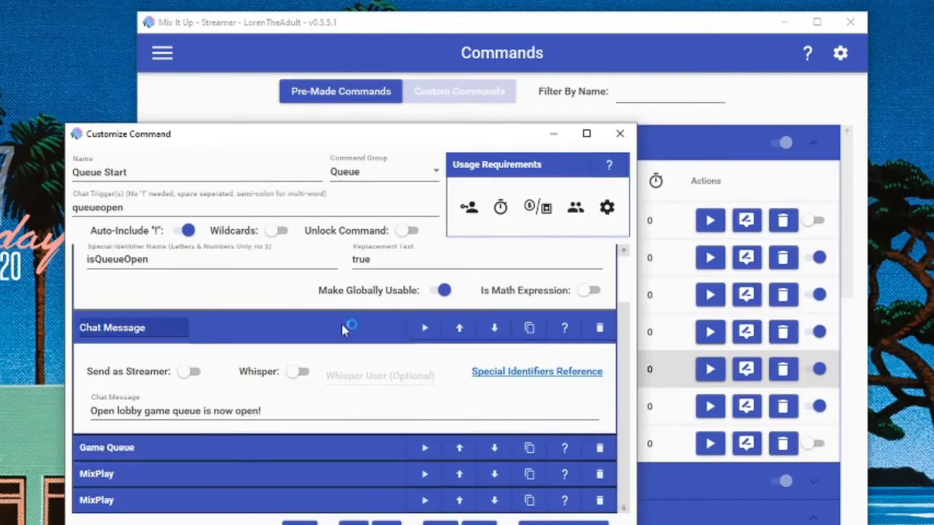
click(341, 324)
click(331, 257)
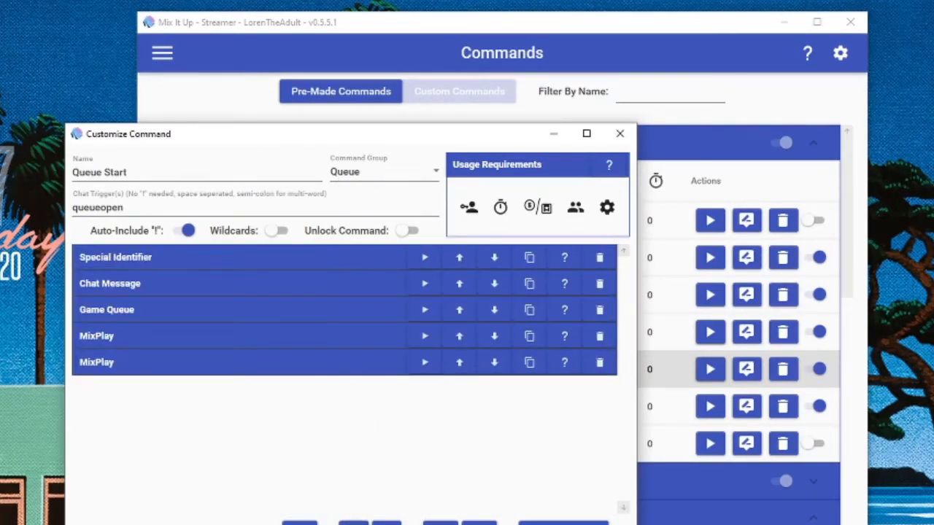
click(563, 523)
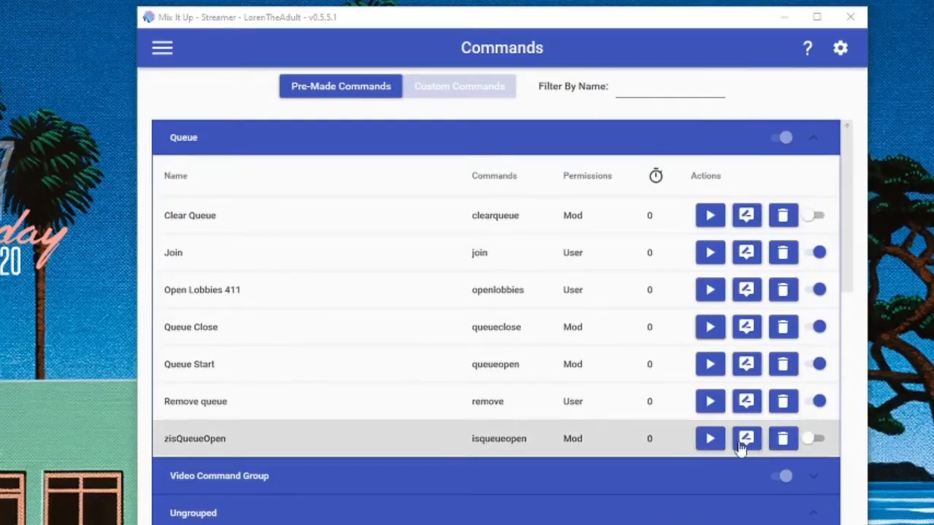
Step: Open the Queue Close command and examine its Special Identifier's name, replacement text and globally usable setting
click(744, 337)
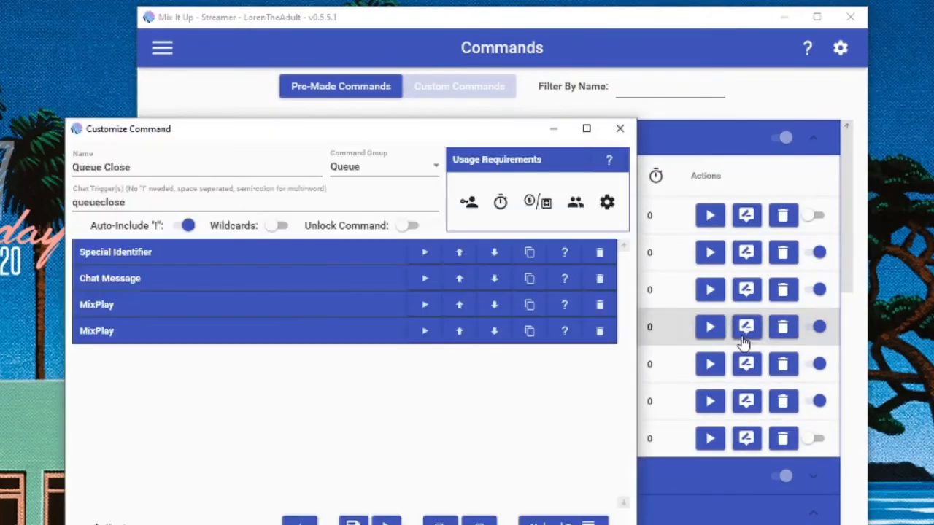
click(280, 251)
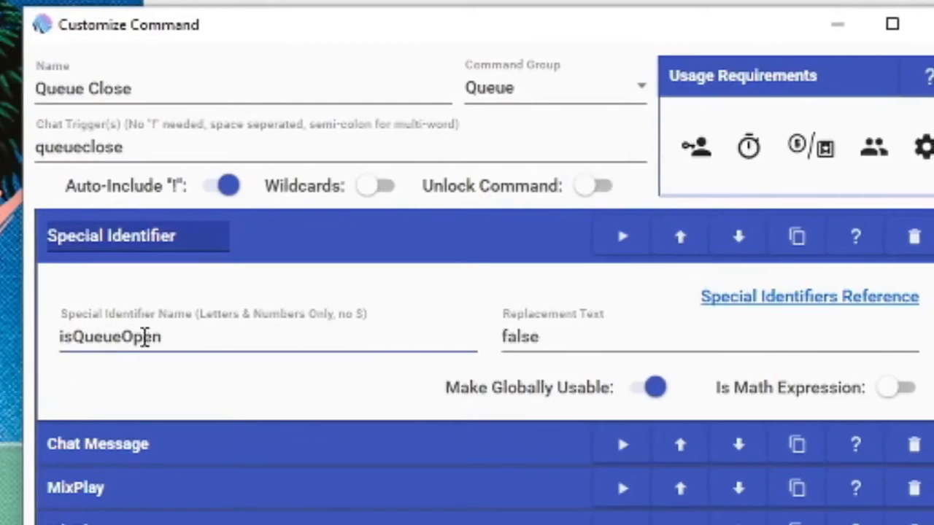
double_click(145, 337)
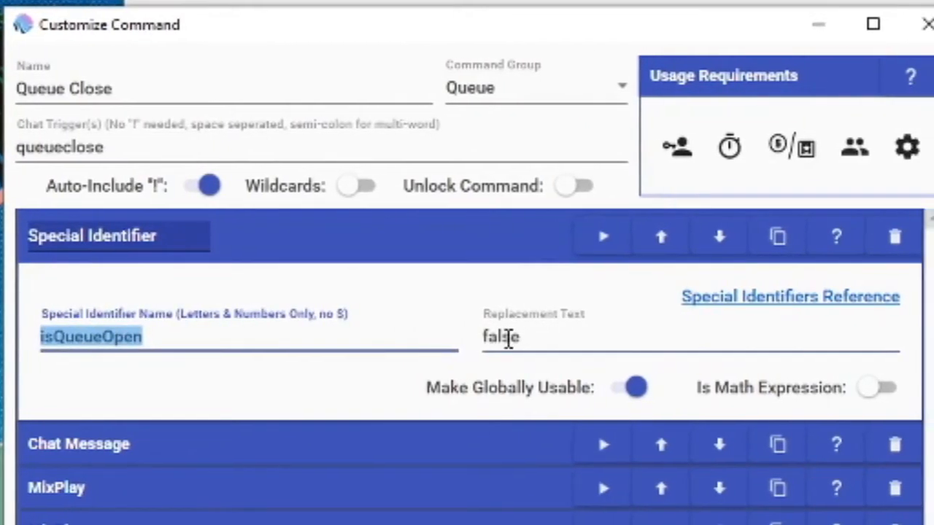
double_click(507, 337)
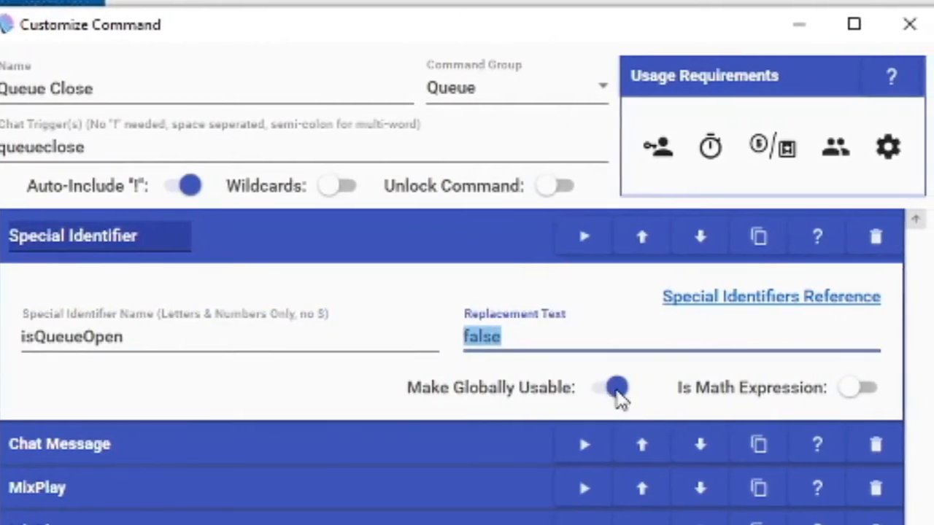
click(616, 392)
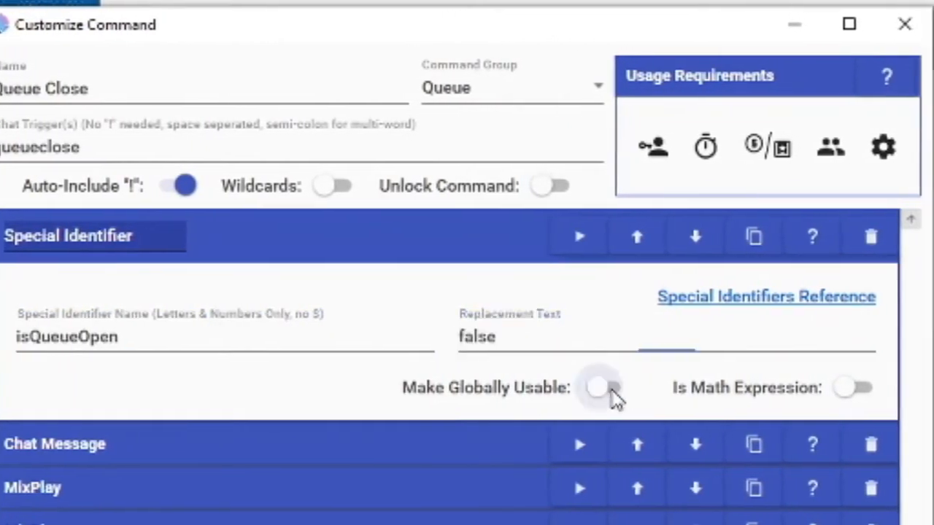
click(617, 392)
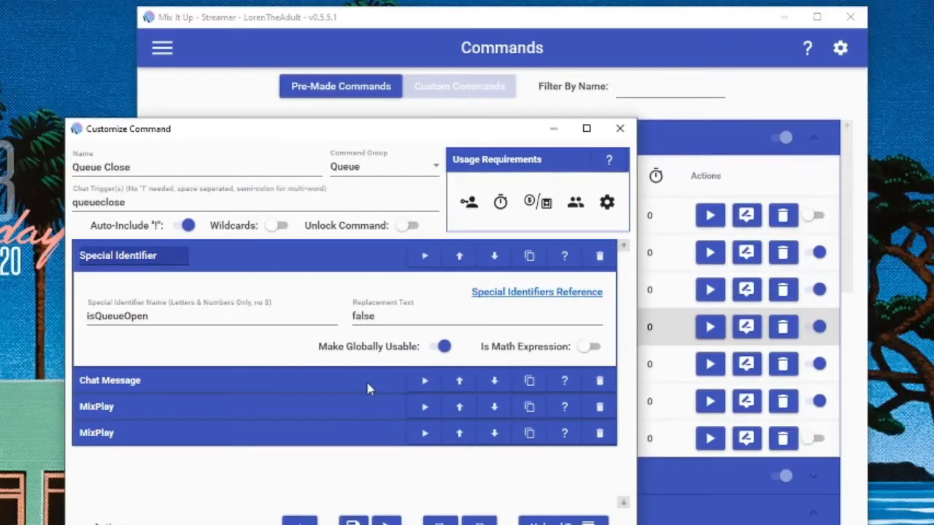
Step: Review the Queue Close command's Chat Message action and collapse the expanded actions
click(470, 450)
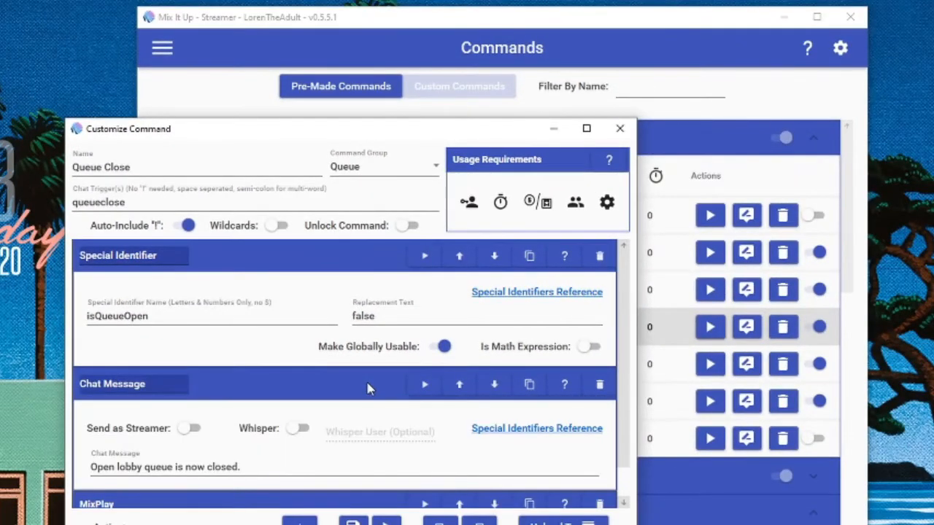
click(367, 388)
click(348, 257)
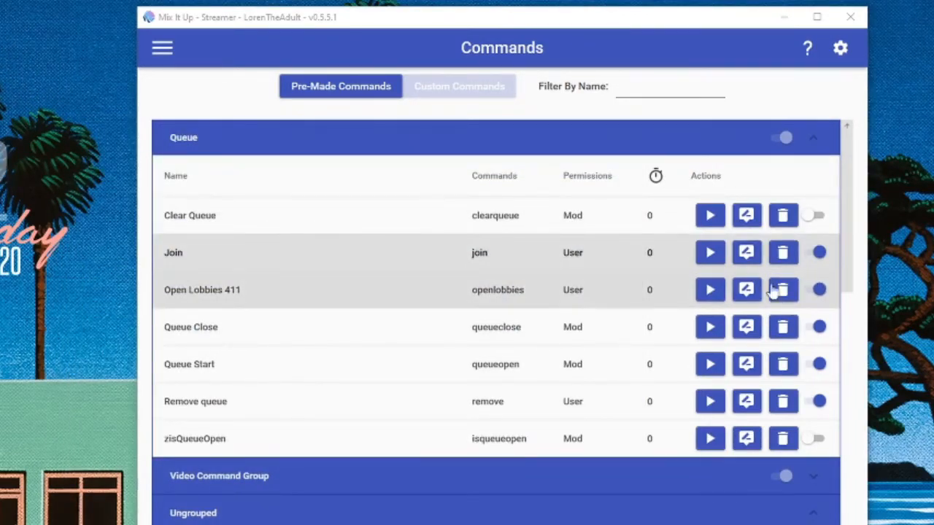
Step: Open the Join command for editing
click(747, 255)
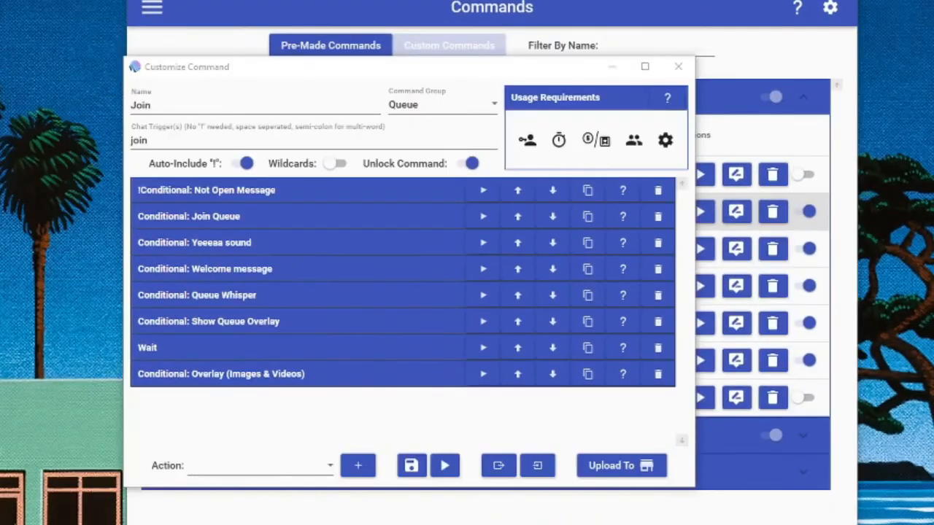
Step: Add a new Conditional action to the Join command
click(319, 473)
scroll(277, 379, down, 3)
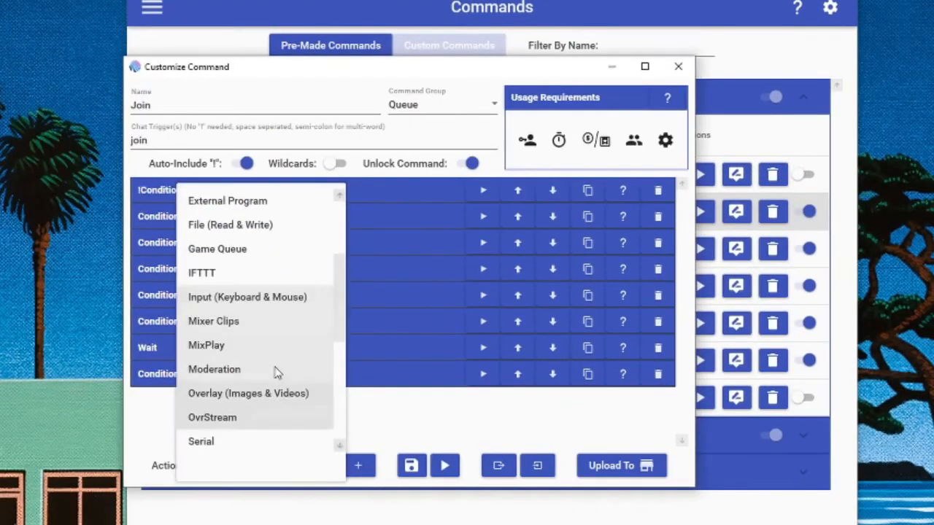
scroll(266, 288, up, 3)
click(248, 248)
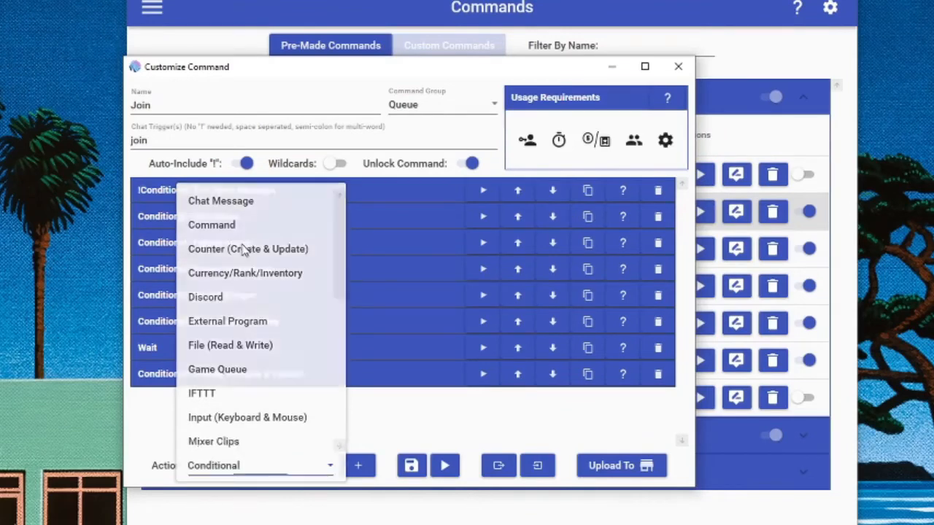
click(357, 467)
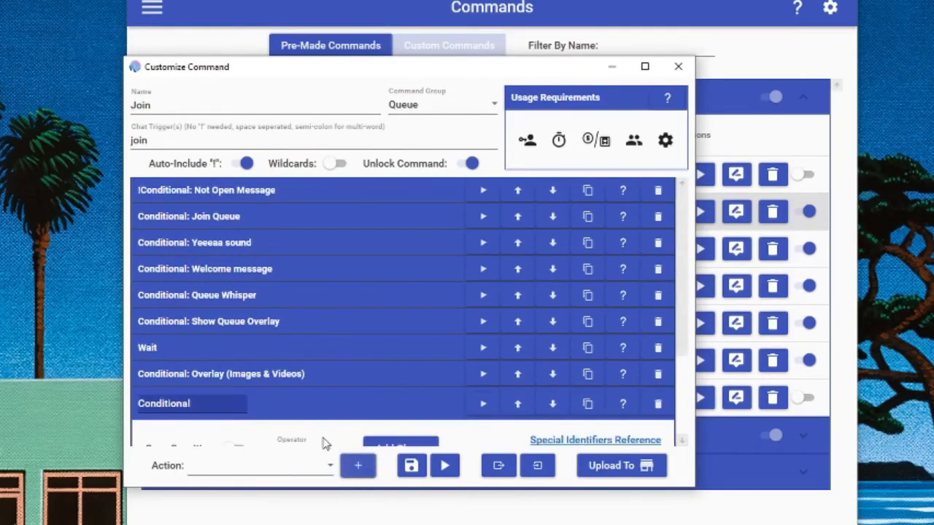
Step: Set the new Conditional action's type to Single Action with Chat Message as the action to run
scroll(330, 425, down, 2)
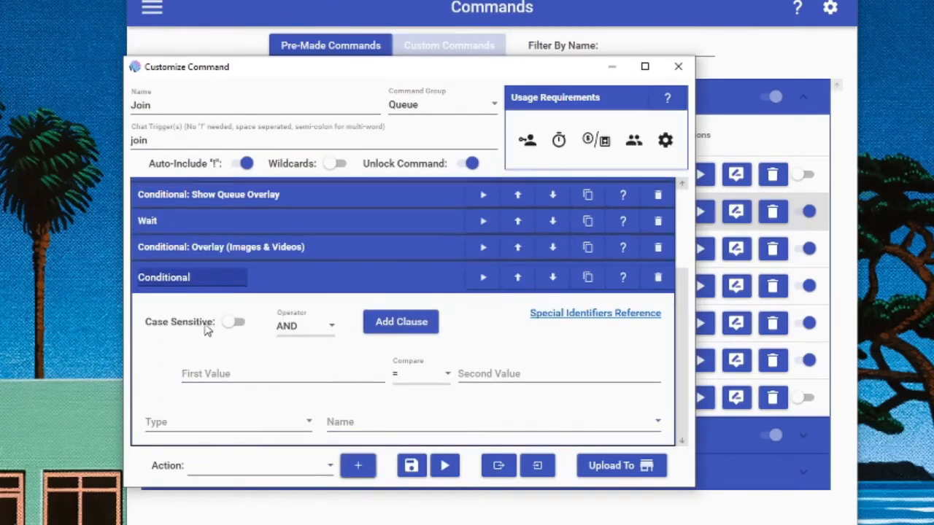
click(279, 376)
click(406, 380)
click(481, 376)
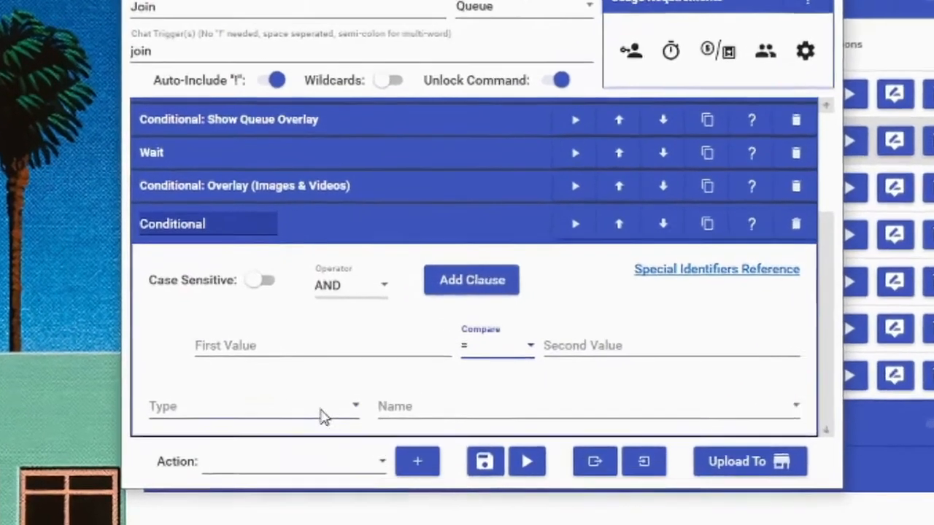
click(323, 413)
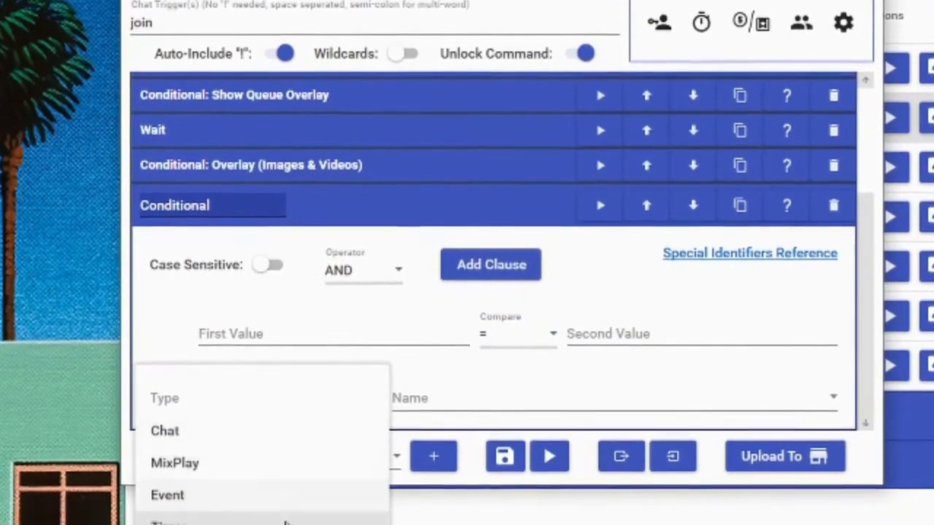
click(306, 524)
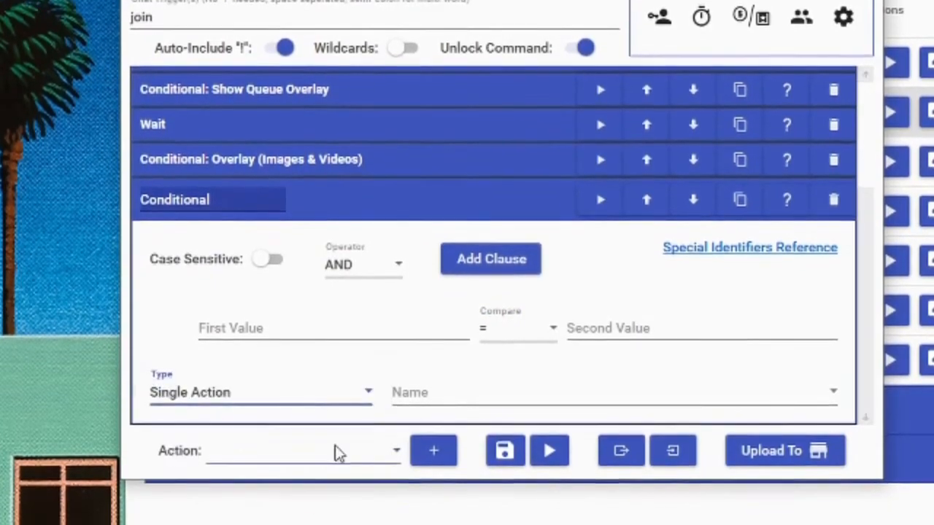
click(442, 390)
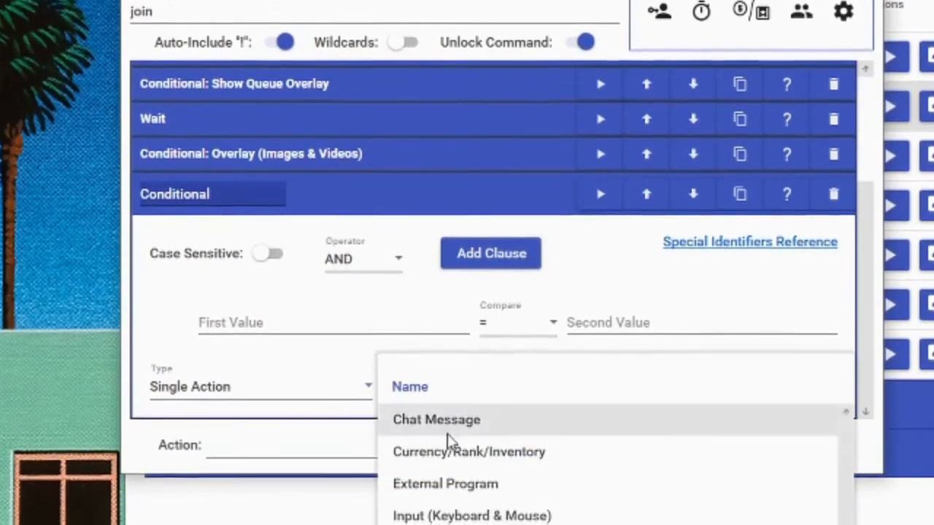
scroll(451, 452, down, 2)
scroll(452, 467, down, 4)
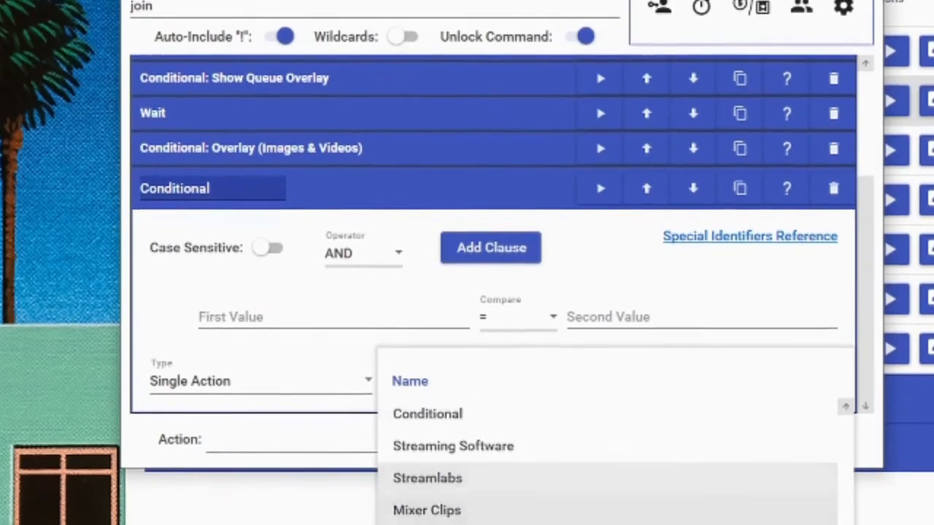
scroll(613, 453, up, 5)
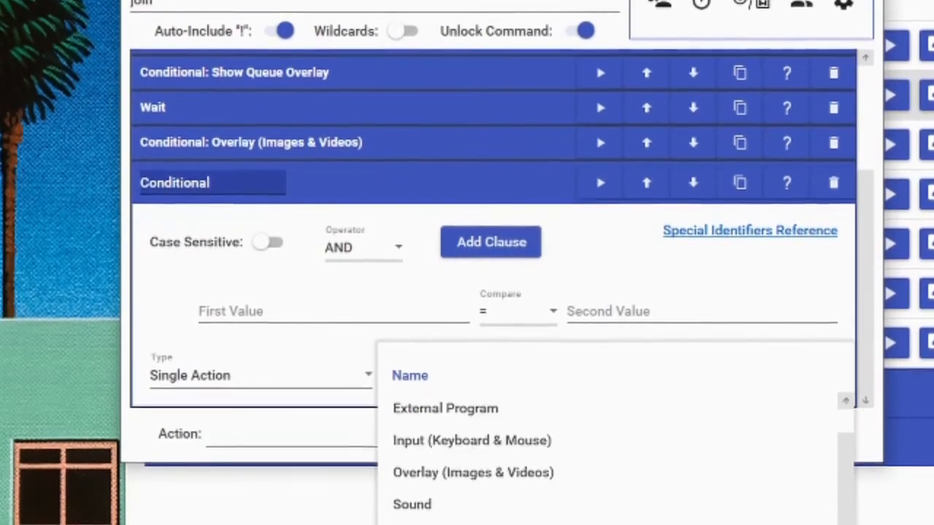
click(438, 409)
scroll(378, 332, down, 3)
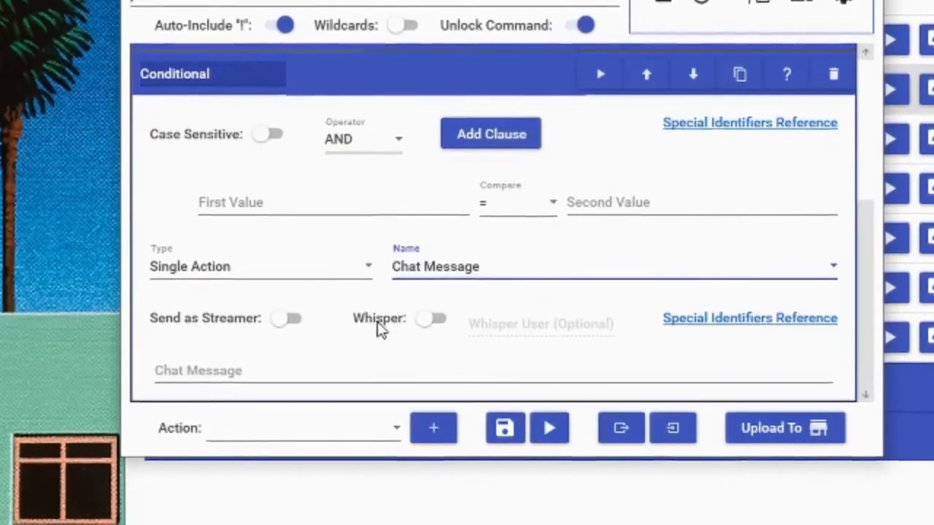
Step: Enter "hi" as the conditional's chat message and delete the new Conditional action
click(263, 369)
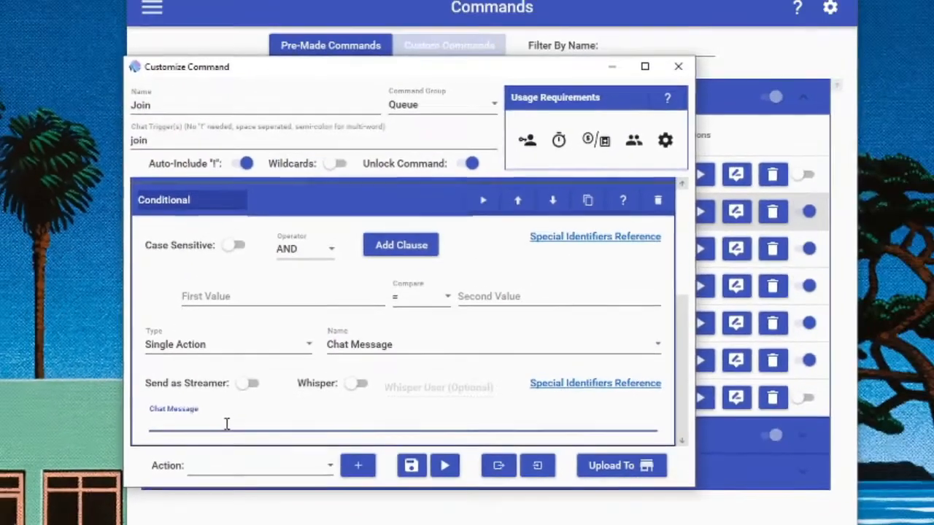
text(hi)
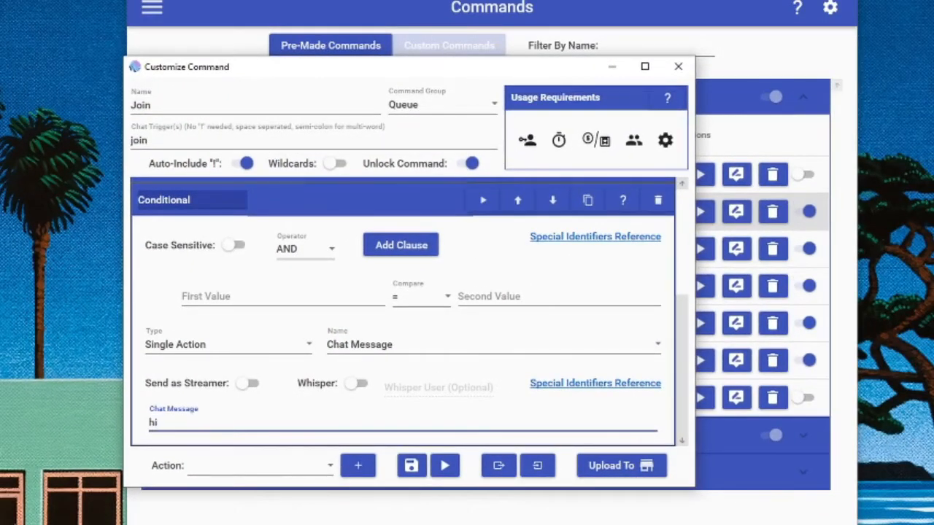
click(657, 200)
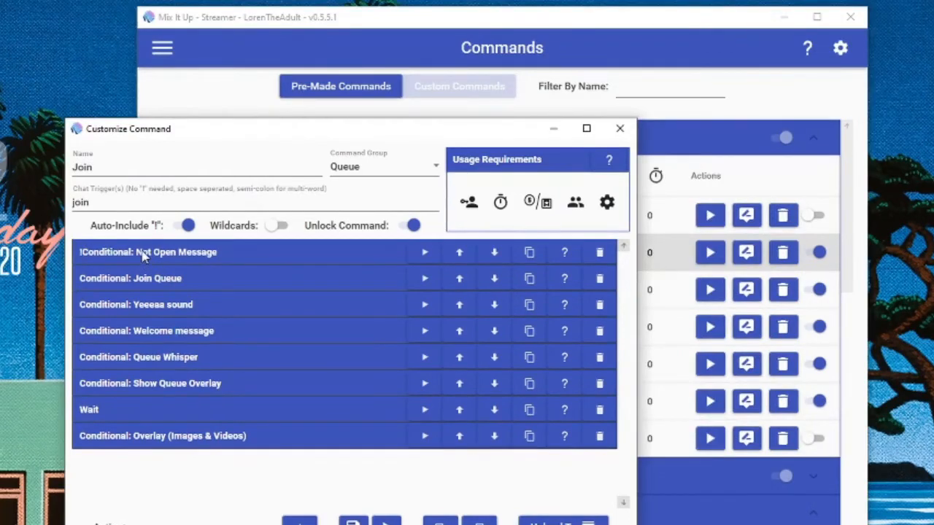
Step: Expand the Not Open Message conditional, examine its $isQueueOpen clauses and chat message, and collapse it
click(143, 253)
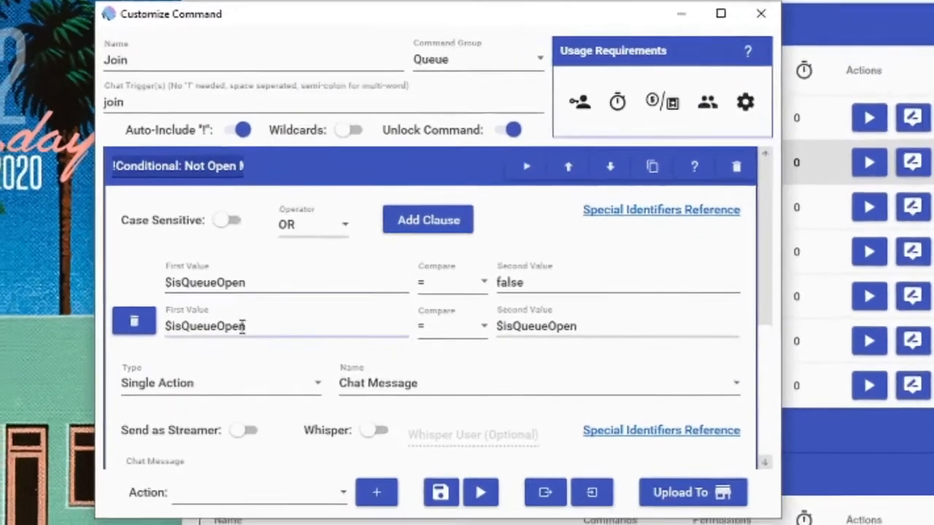
scroll(195, 436, down, 1)
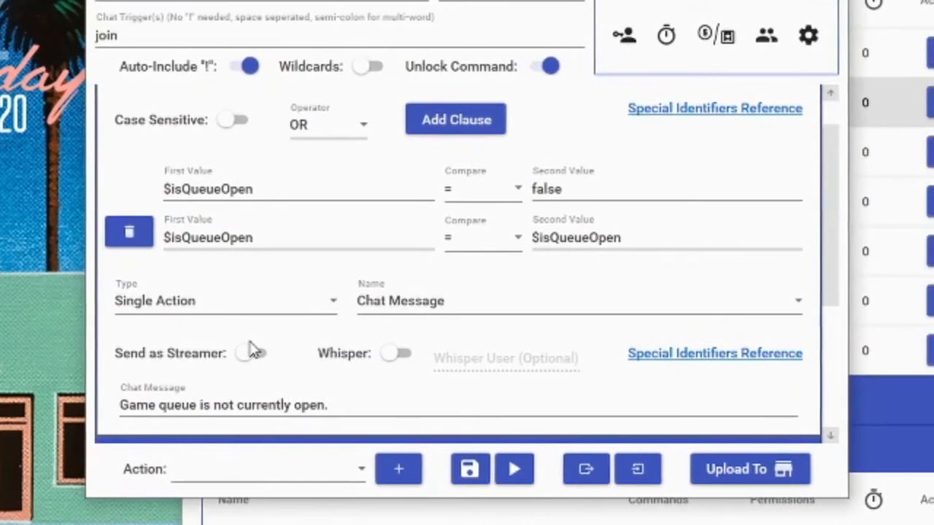
scroll(259, 350, up, 1)
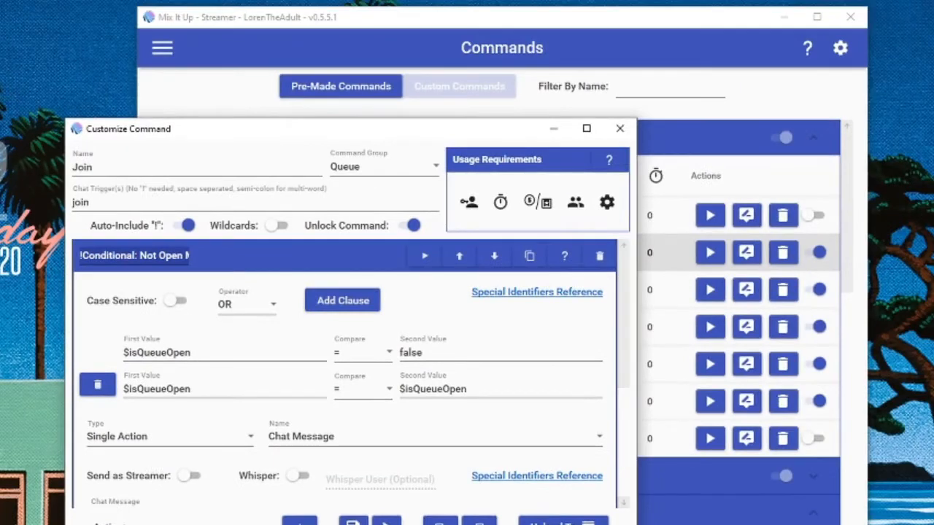
drag(491, 285, 585, 287)
scroll(473, 440, down, 3)
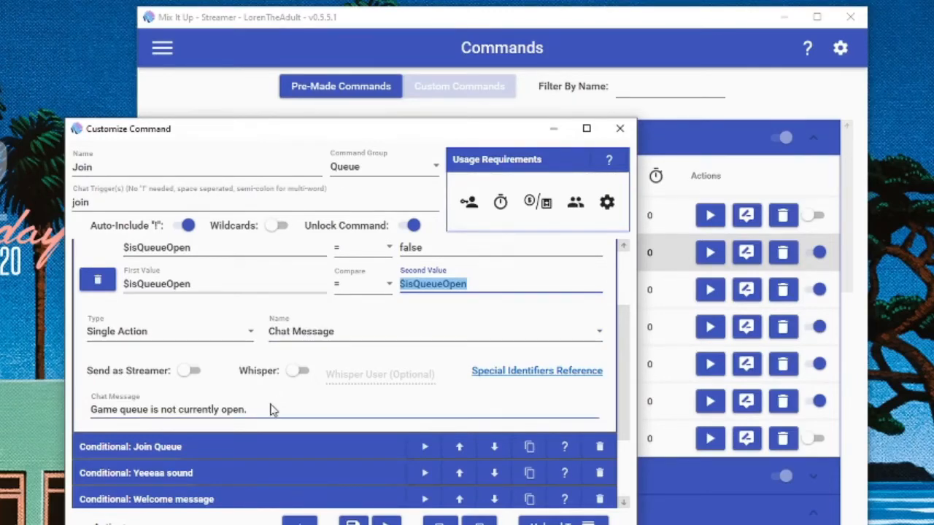
scroll(270, 404, up, 3)
click(270, 263)
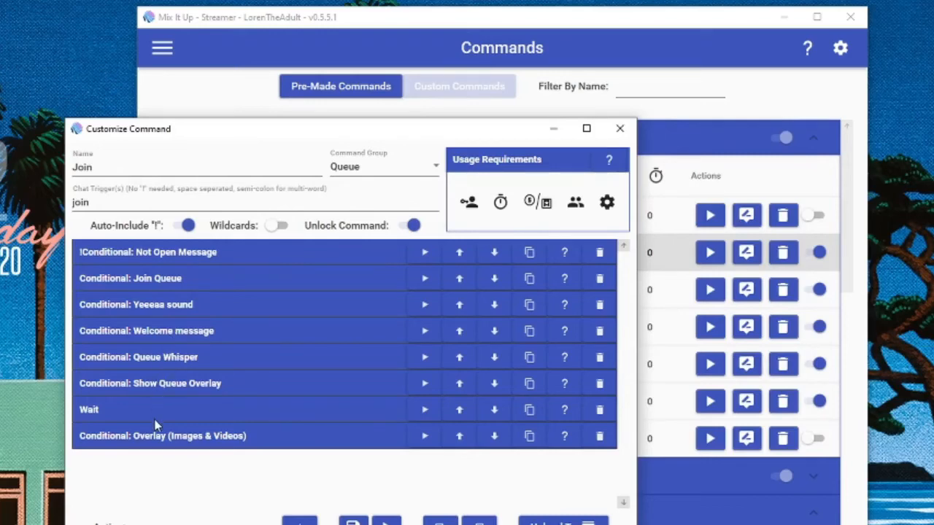
Step: Expand the Join Queue conditional, examine its $isQueueOpen clause and Game Queue action, and collapse it
click(219, 285)
click(267, 382)
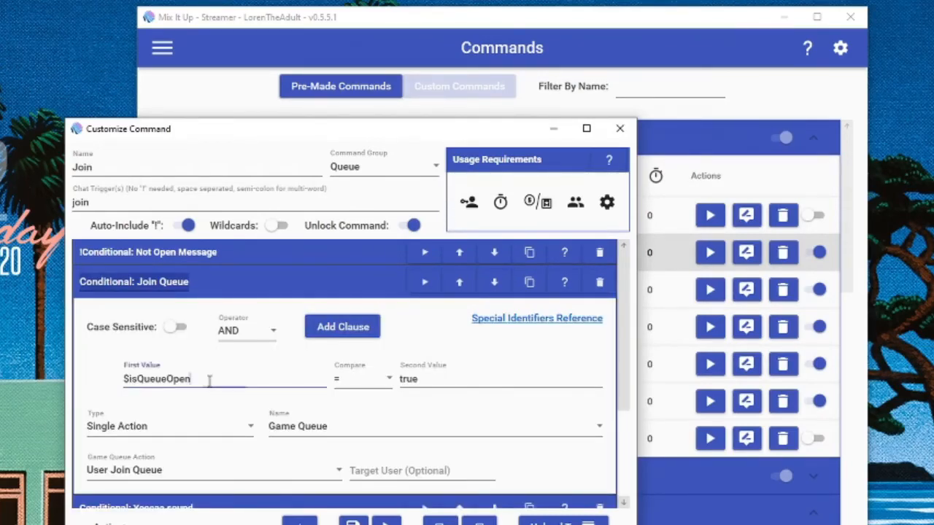
drag(267, 382, 124, 381)
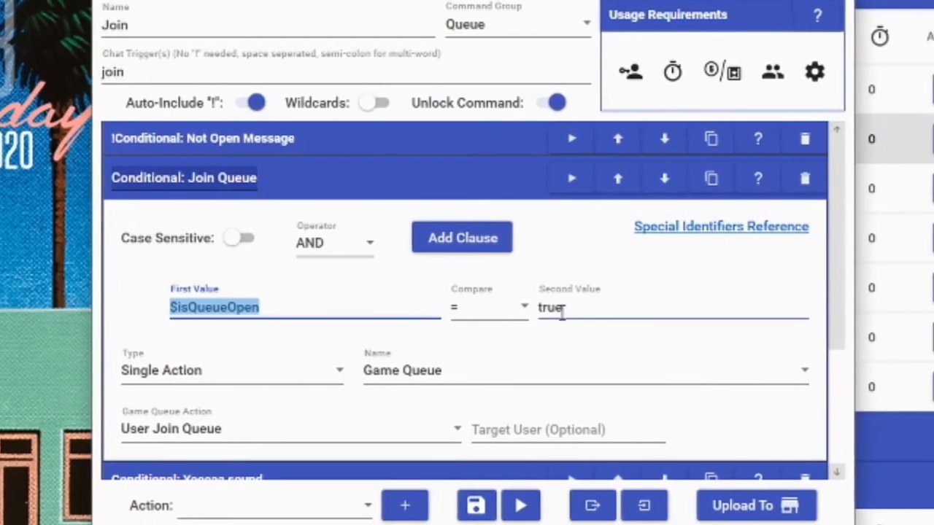
drag(574, 307, 537, 330)
scroll(520, 328, down, 2)
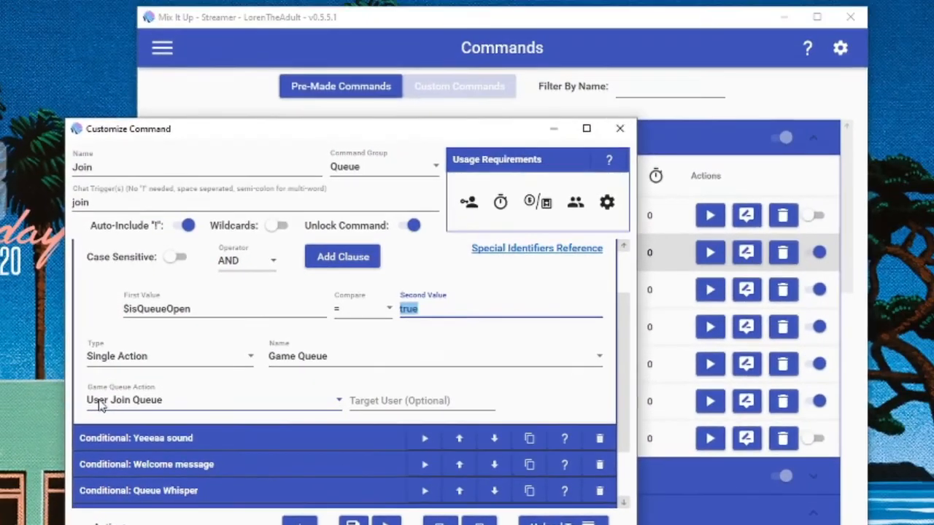
scroll(99, 402, up, 1)
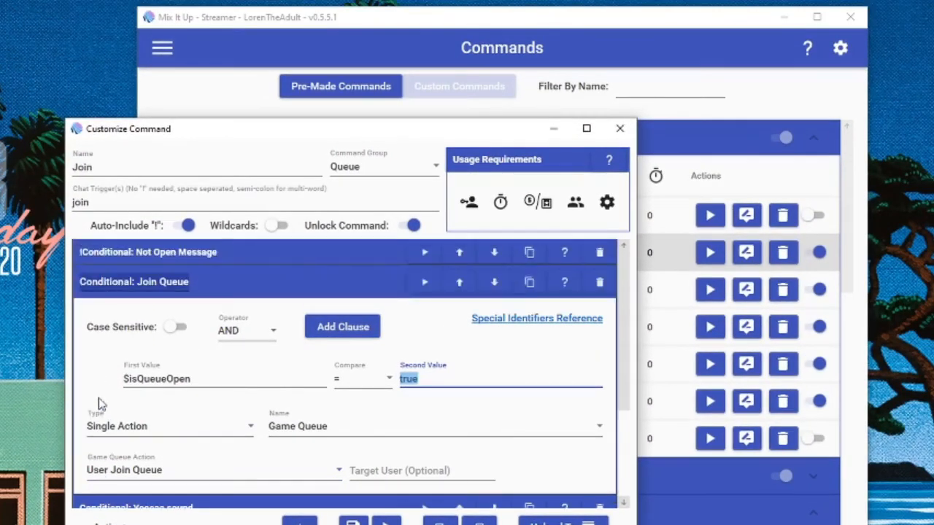
click(226, 278)
Step: Inspect the Yeeeaa sound conditional's clause and sound file settings, then collapse it
click(225, 305)
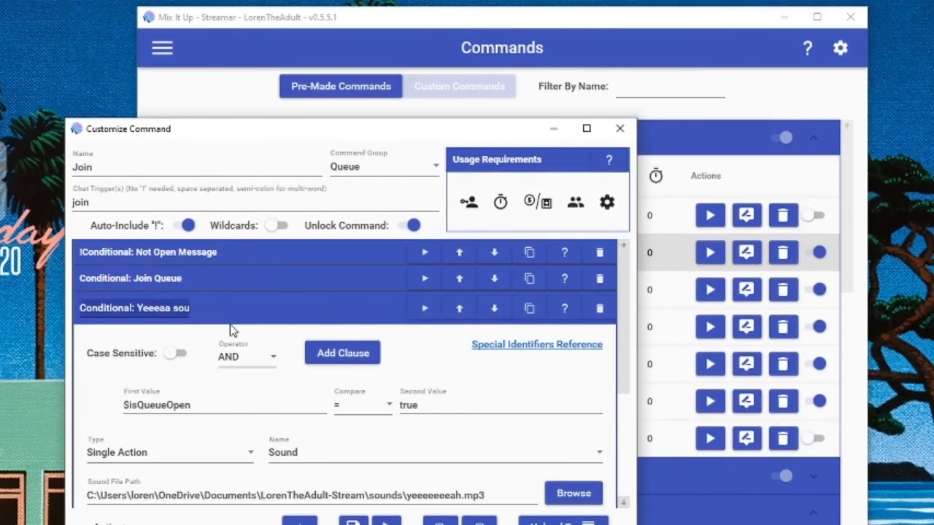
scroll(232, 328, down, 1)
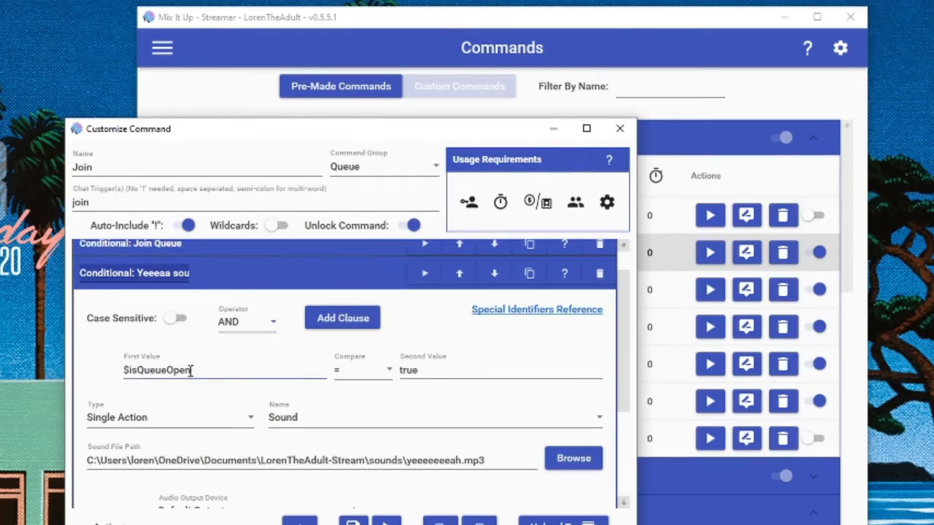
click(220, 272)
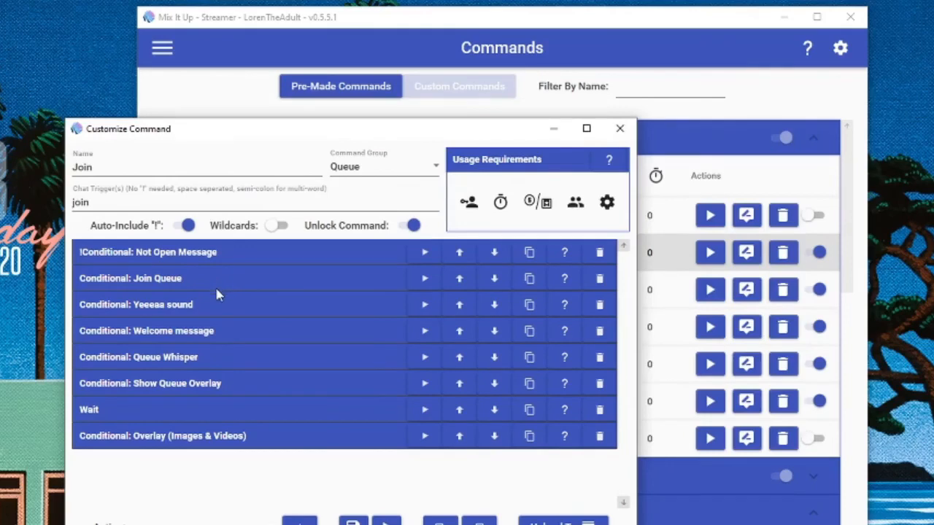
Step: Check the Welcome message conditional's clause and the chat message it sends, then collapse it
click(229, 334)
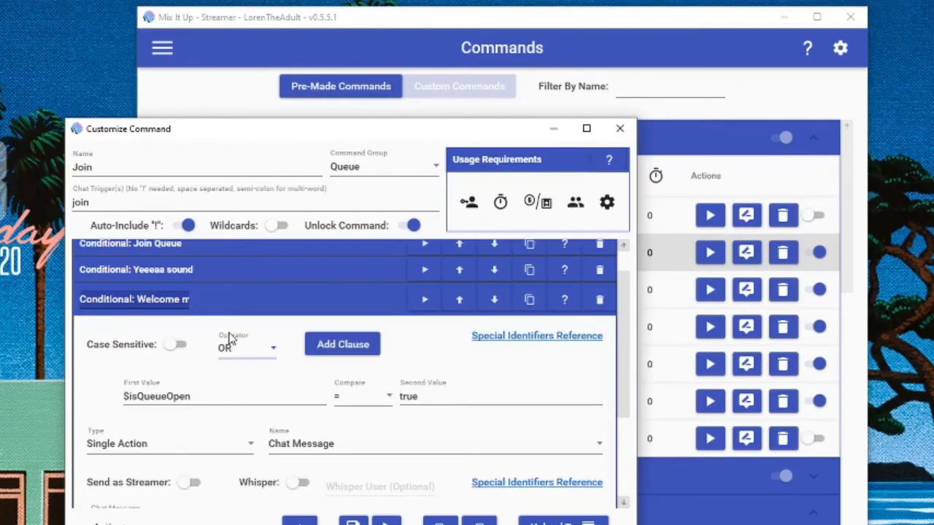
scroll(229, 336, down, 2)
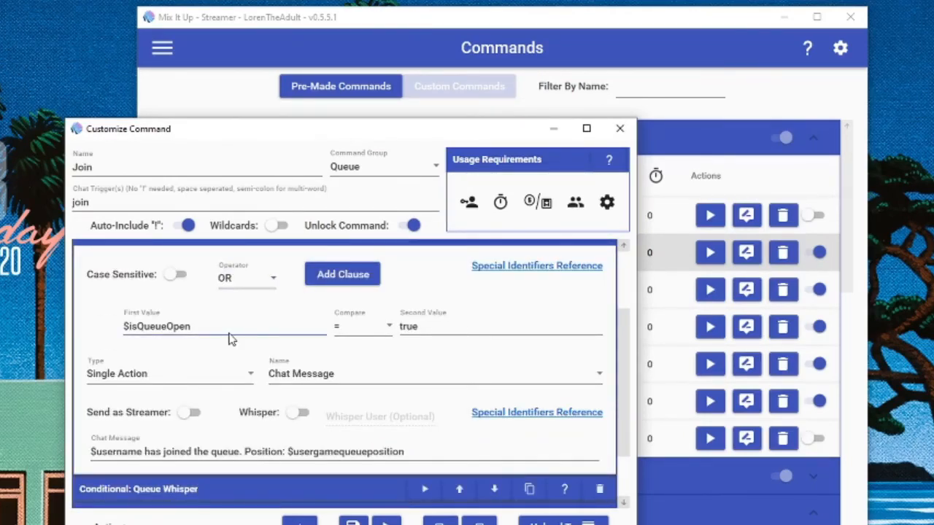
scroll(229, 338, up, 2)
click(237, 307)
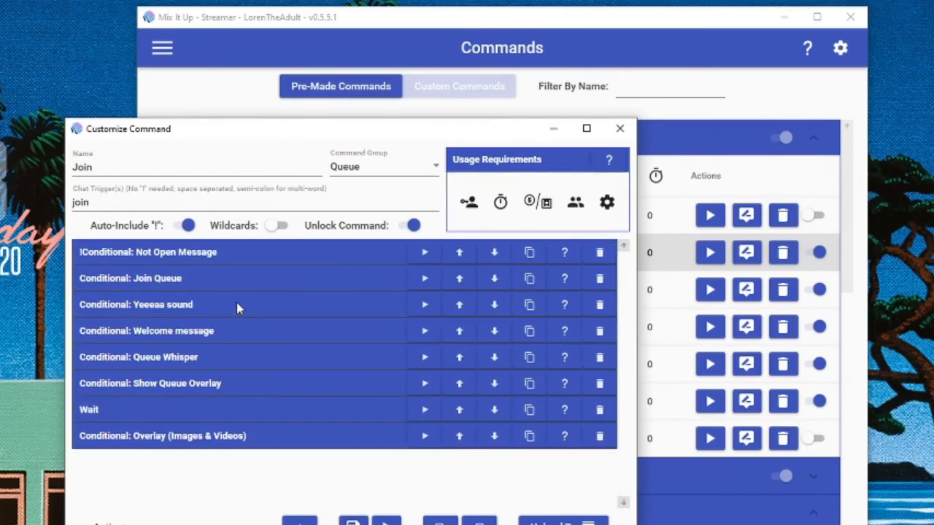
Step: Review the Queue Whisper conditional's clause, whisper option and full chat message, then collapse it
click(234, 365)
scroll(241, 365, down, 2)
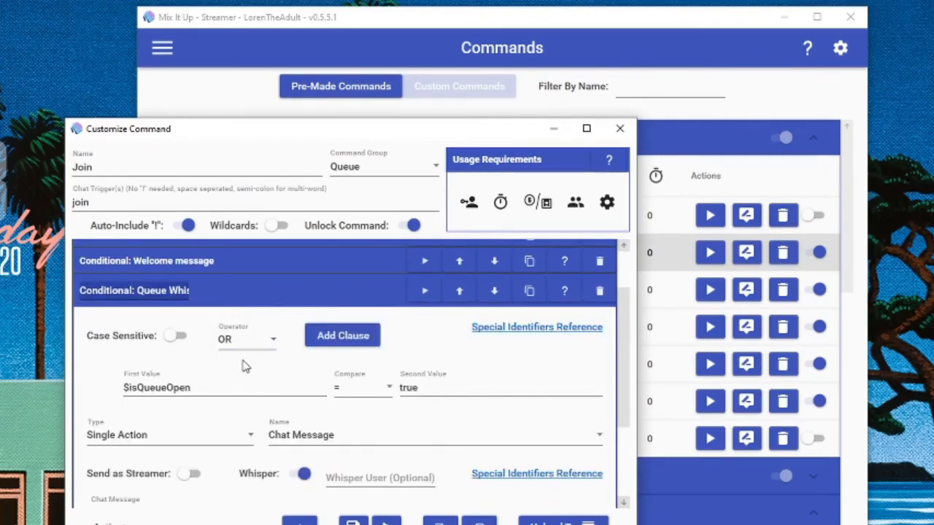
scroll(245, 367, down, 1)
scroll(245, 367, down, 1)
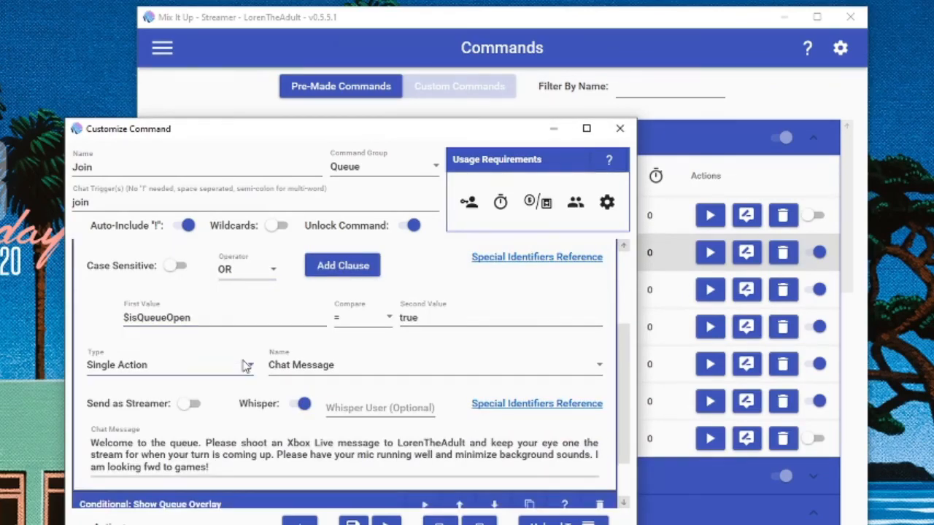
scroll(244, 365, up, 4)
click(240, 357)
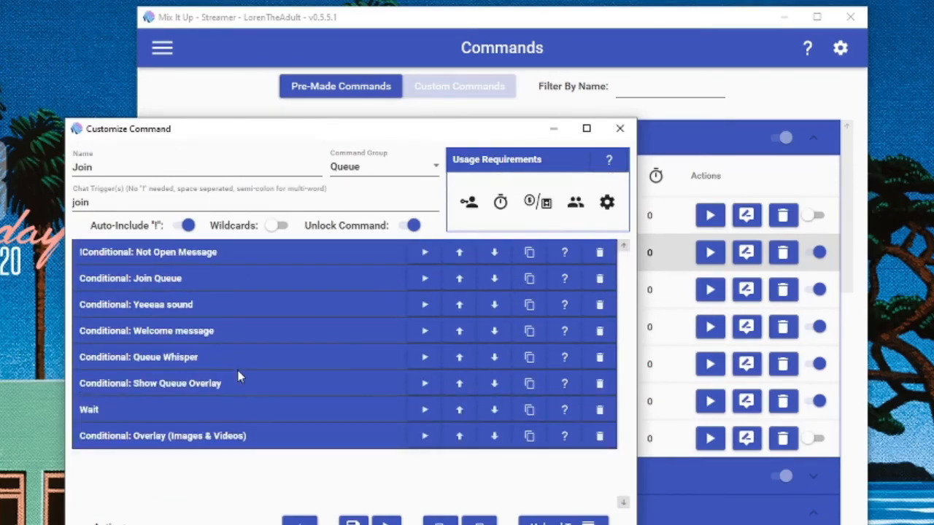